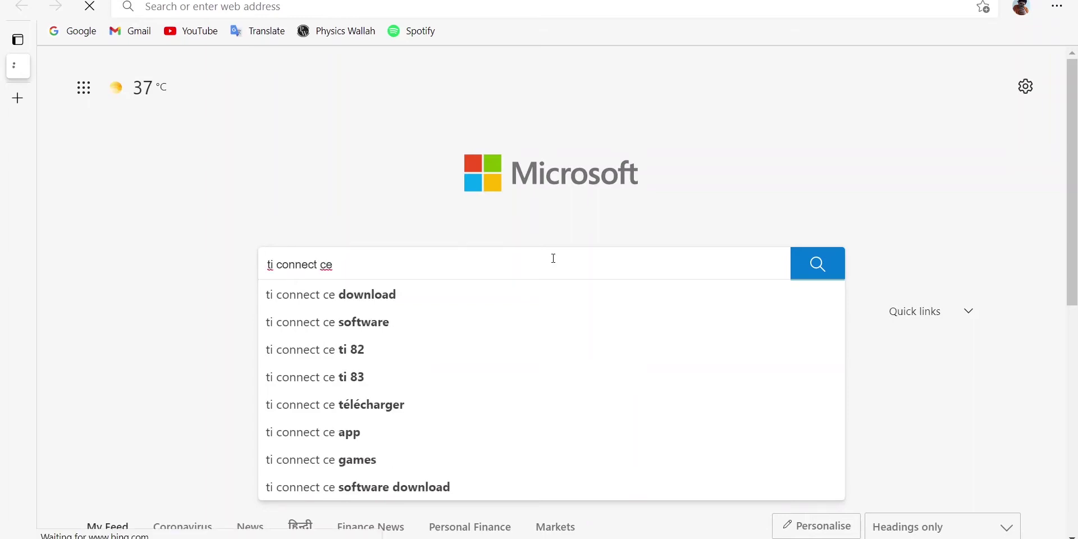
Search the web for "ti connect ce" and download TI Connect CE Software for Windows (EXE) from the Texas Instruments site
key(Return)
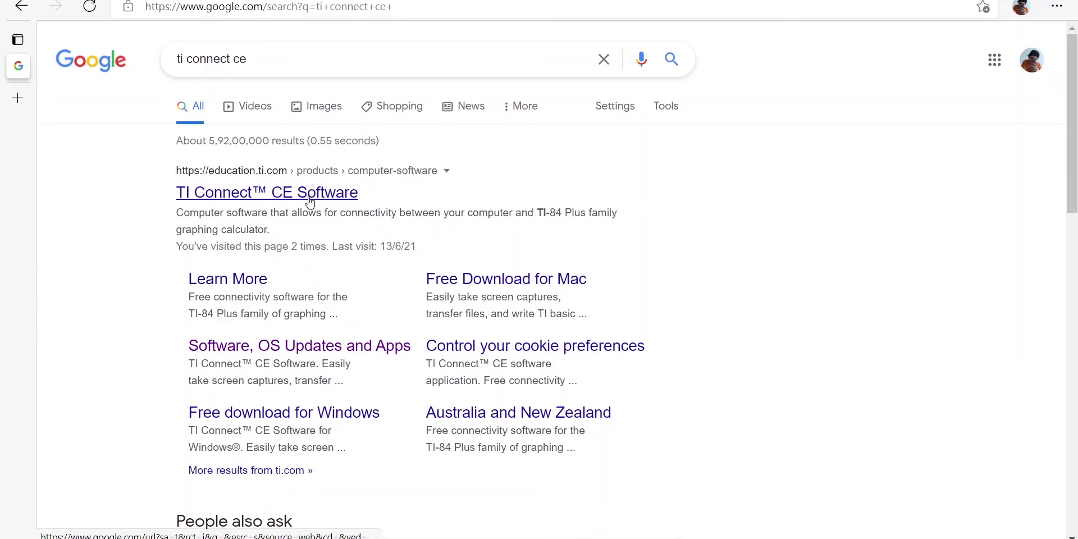
click(310, 203)
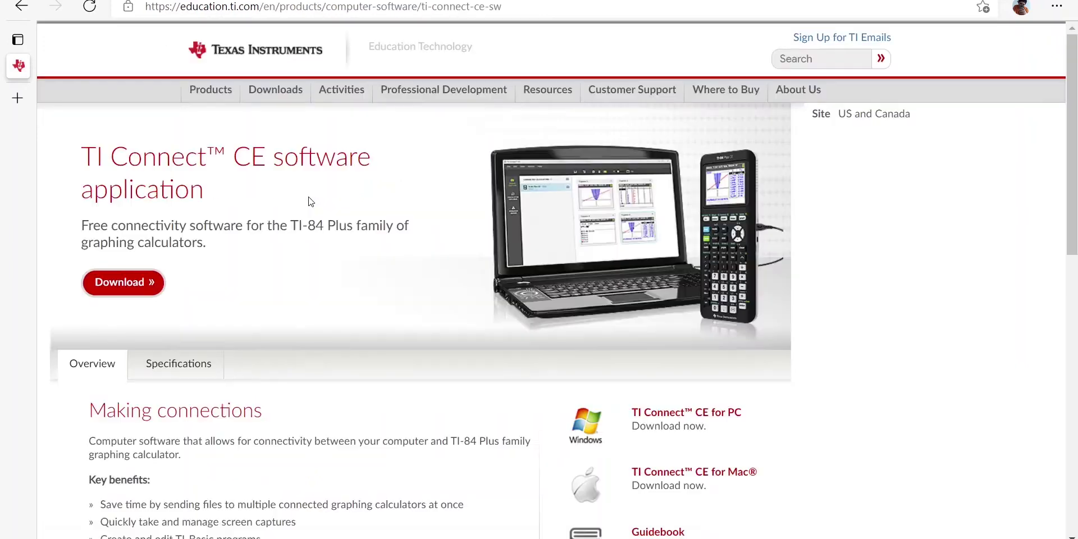
scroll(342, 305, down, 1)
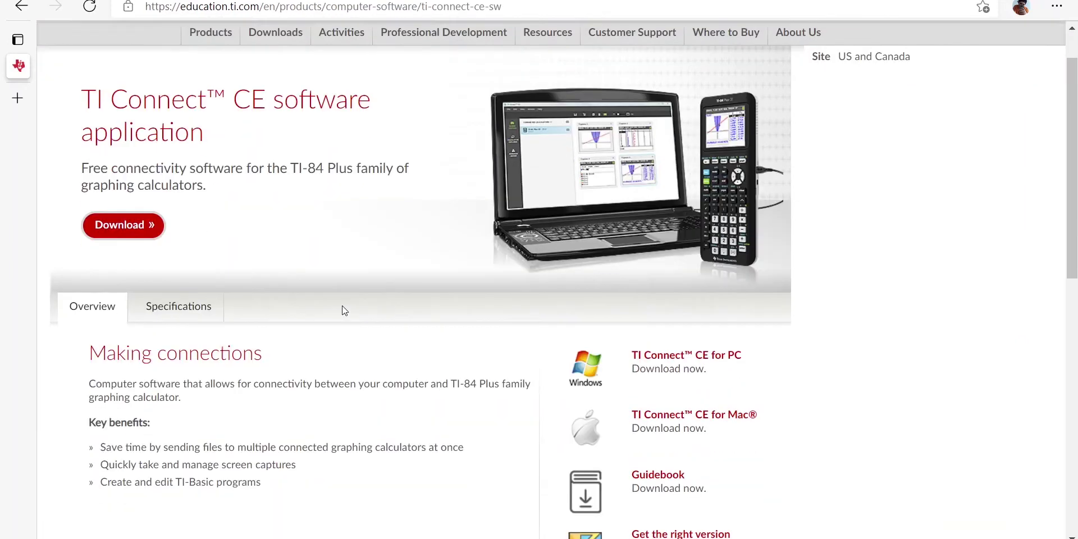
click(153, 230)
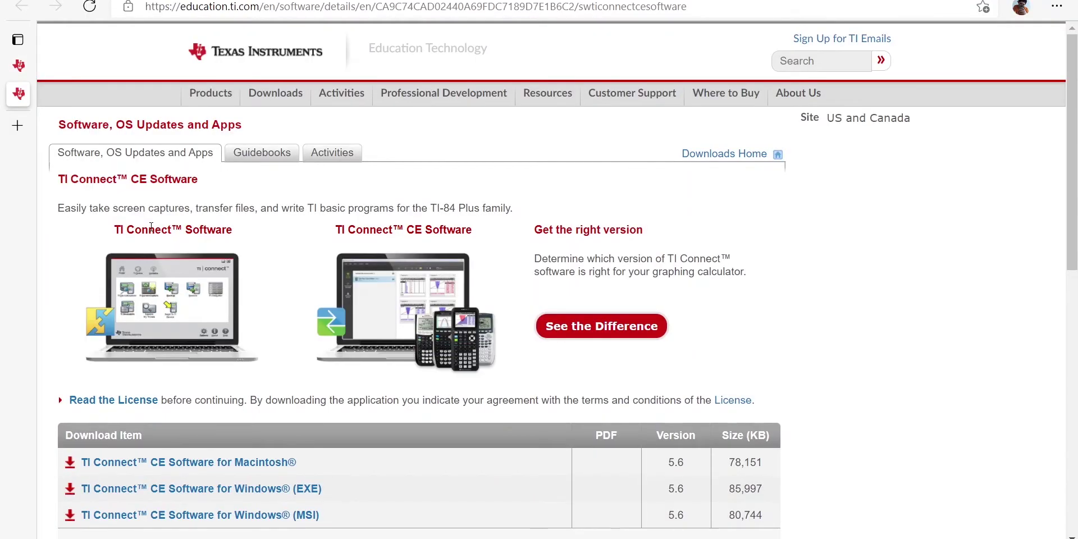
scroll(361, 346, down, 2)
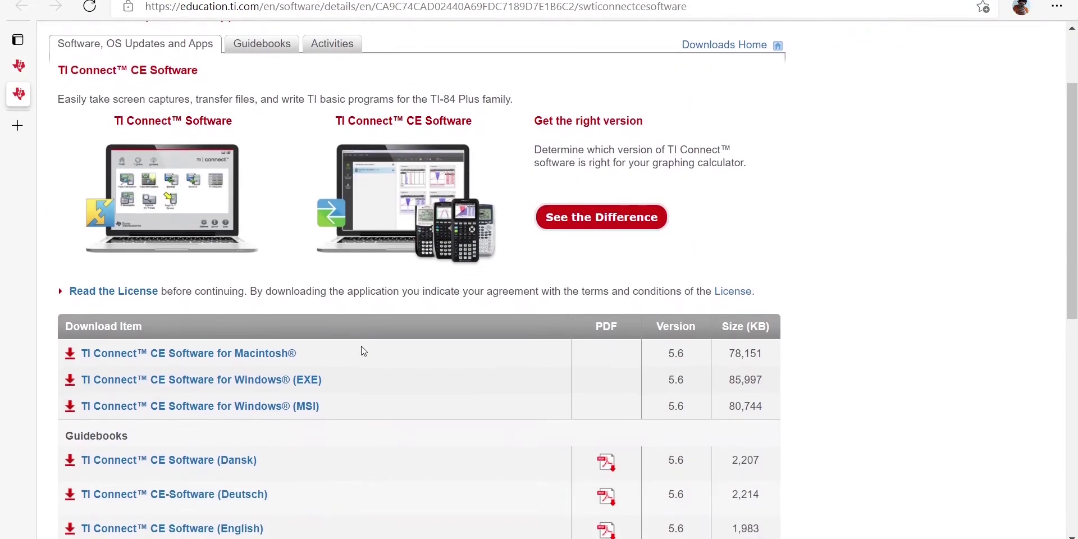
click(274, 380)
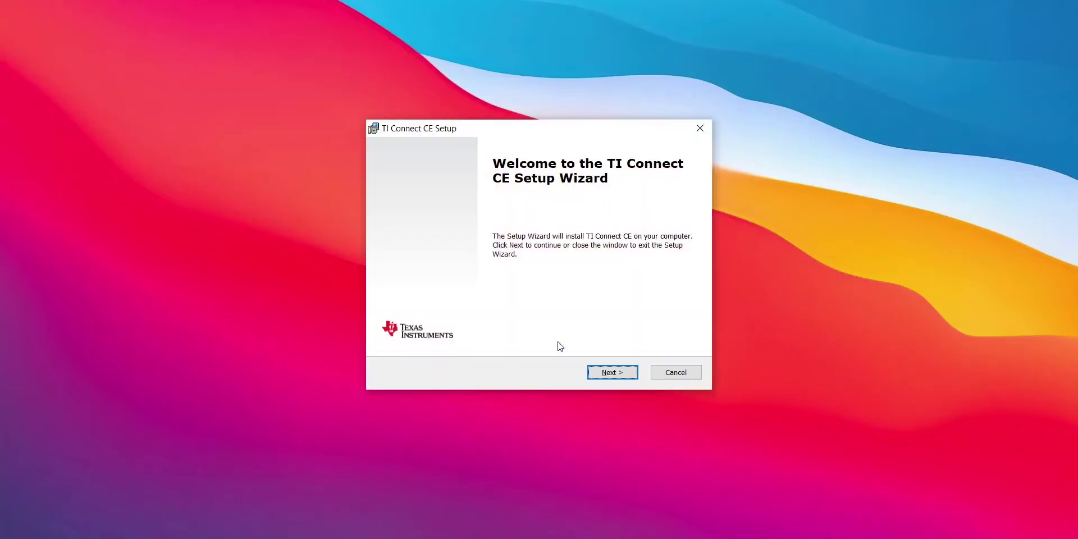
Install TI Connect CE in C:\Program Files\TI Education\, including the Texas Instruments device software
click(603, 374)
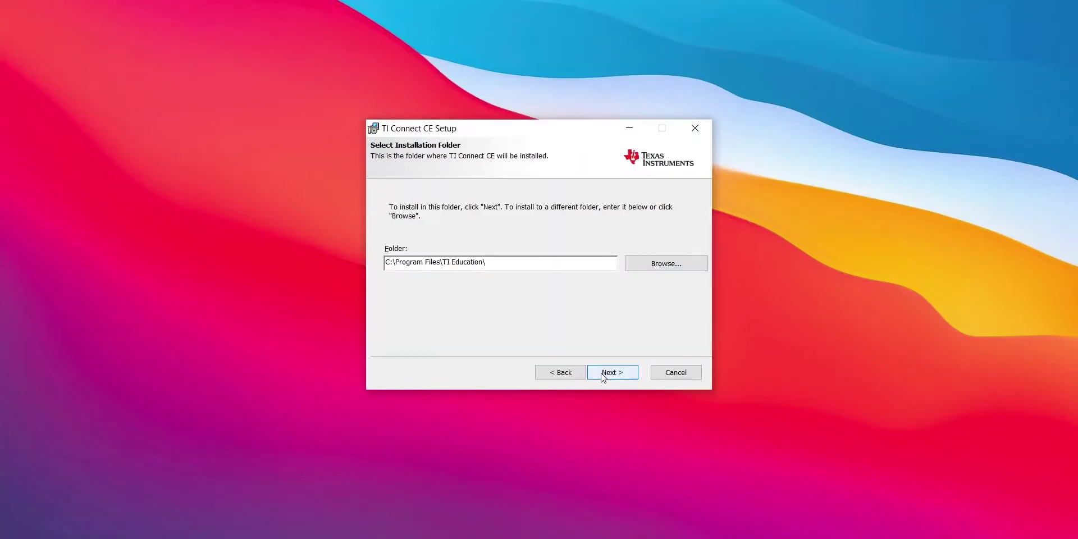
click(601, 373)
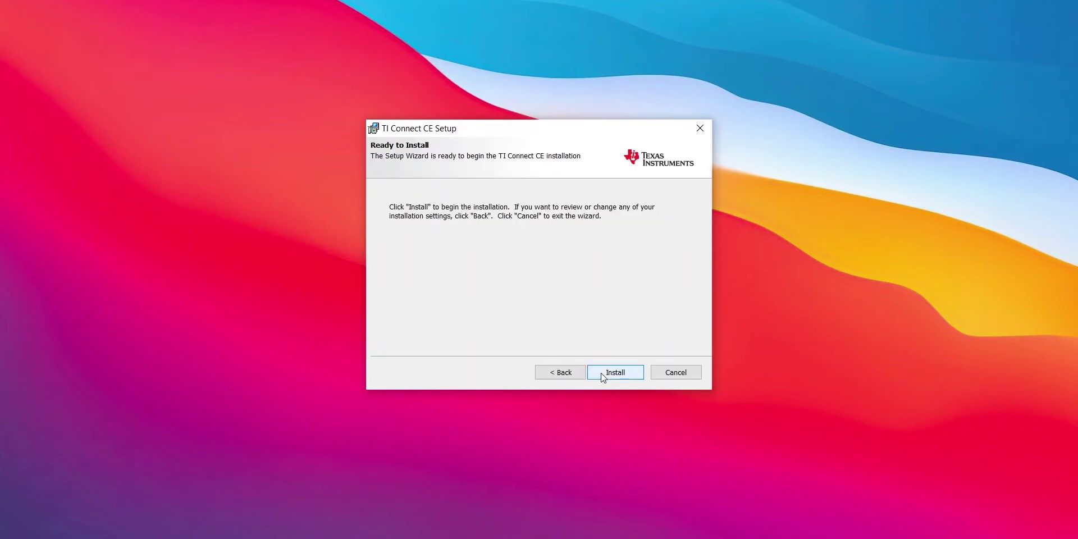
click(601, 373)
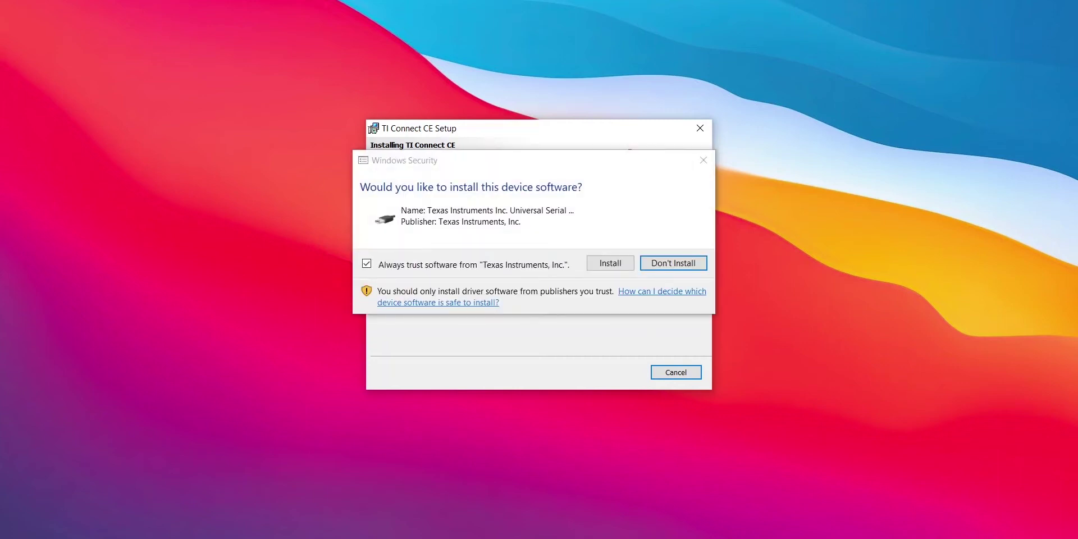
click(616, 264)
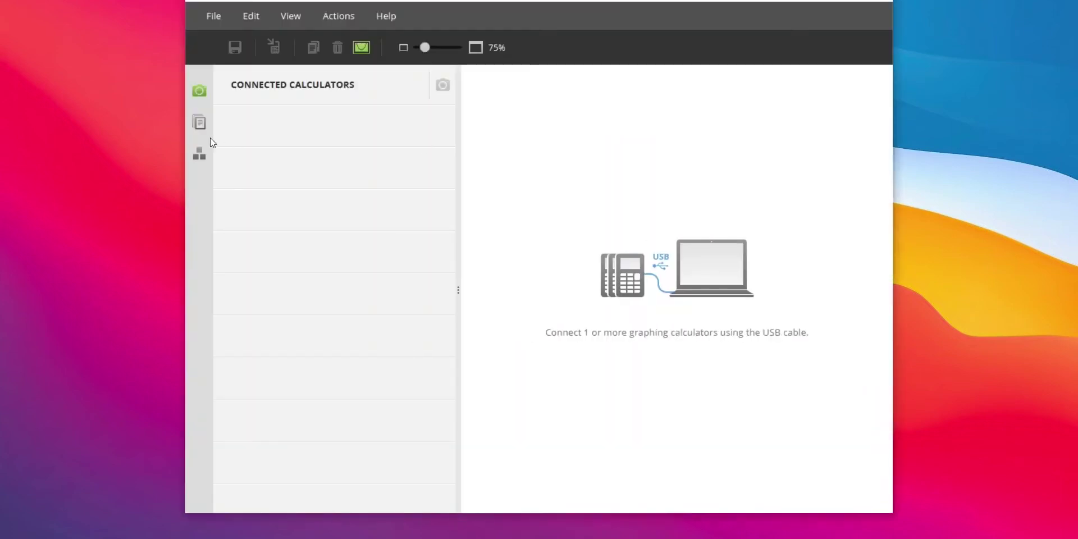
Open the content list of the connected TI-84 Plus CE in TI Connect CE and look through its files
click(199, 123)
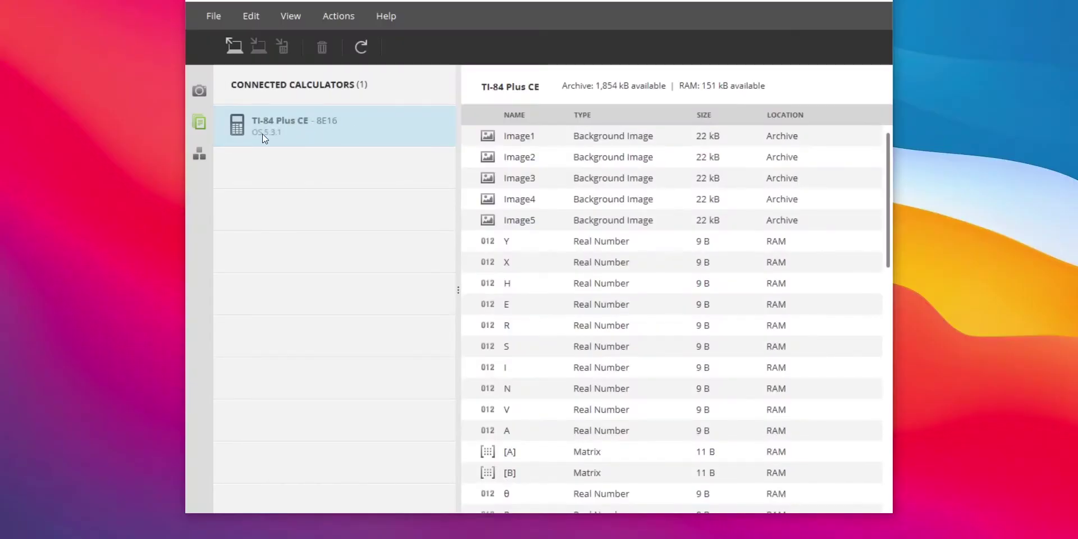
scroll(678, 314, down, 10)
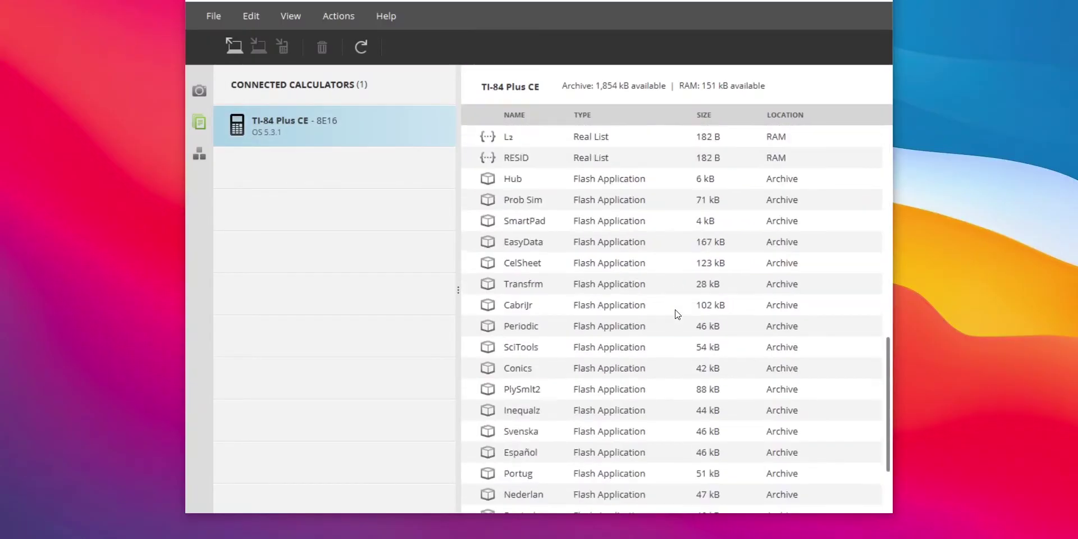
scroll(677, 313, up, 10)
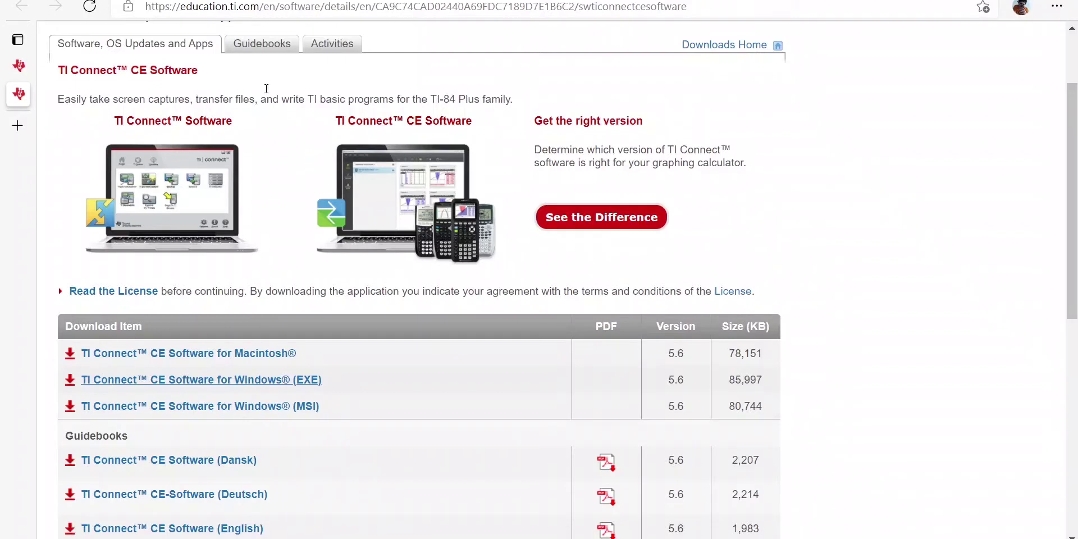
Switch to the browser, search for "ti84 plus ce games" and open the TI84CalcWiz games page
click(686, 8)
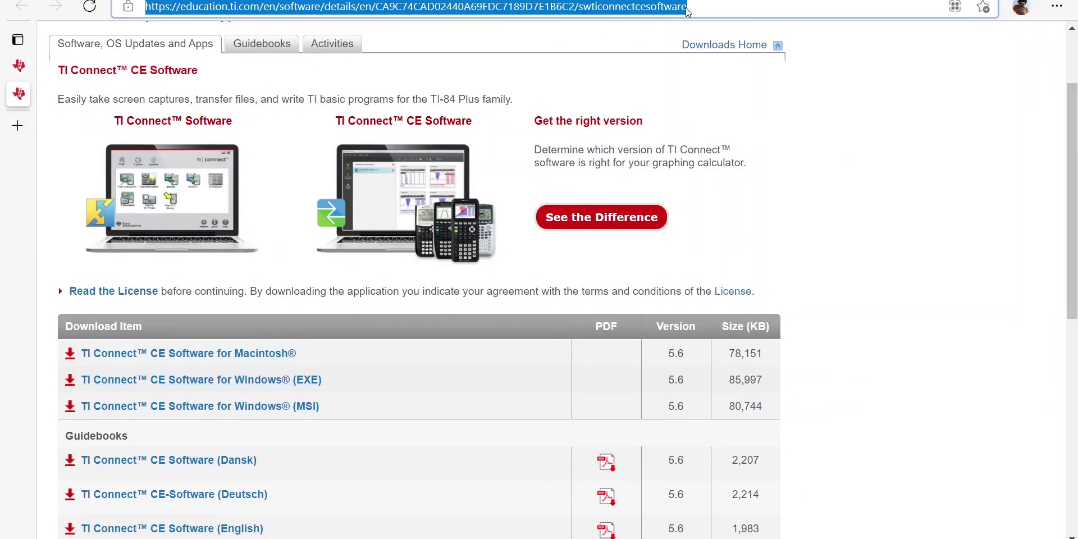
text(ti)
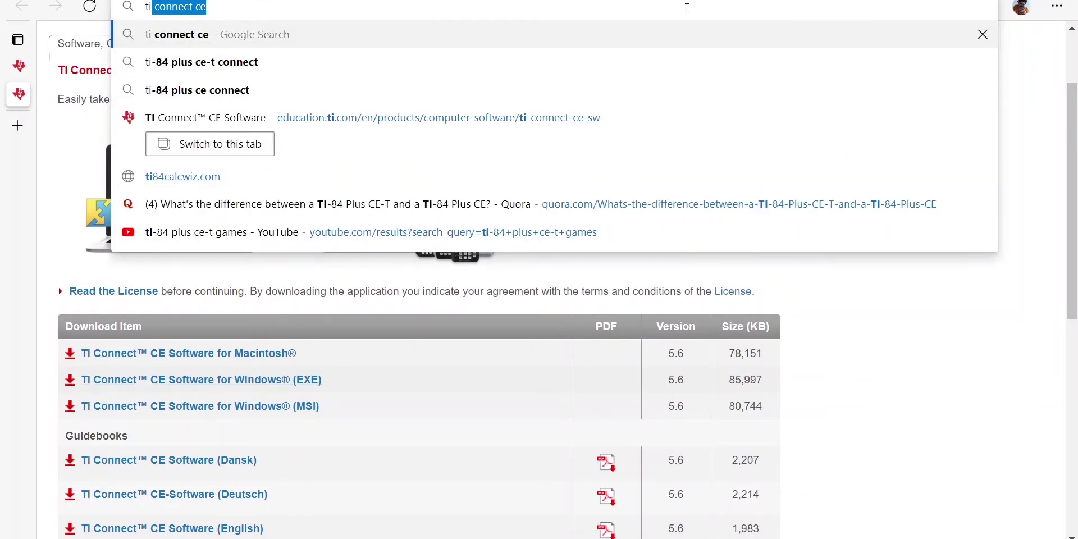
text(84 plus ce)
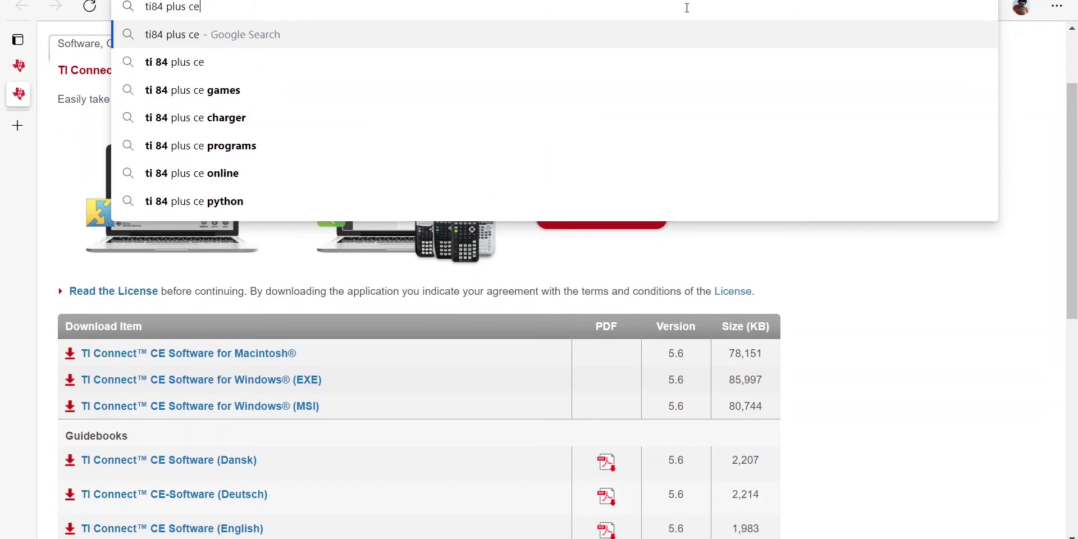
text( games)
key(Return)
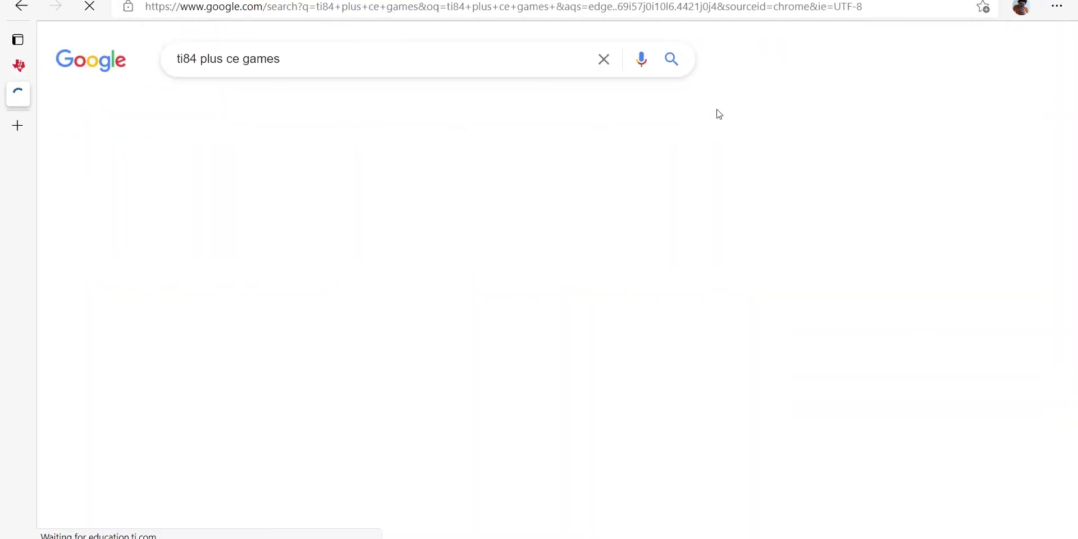
scroll(393, 359, down, 1)
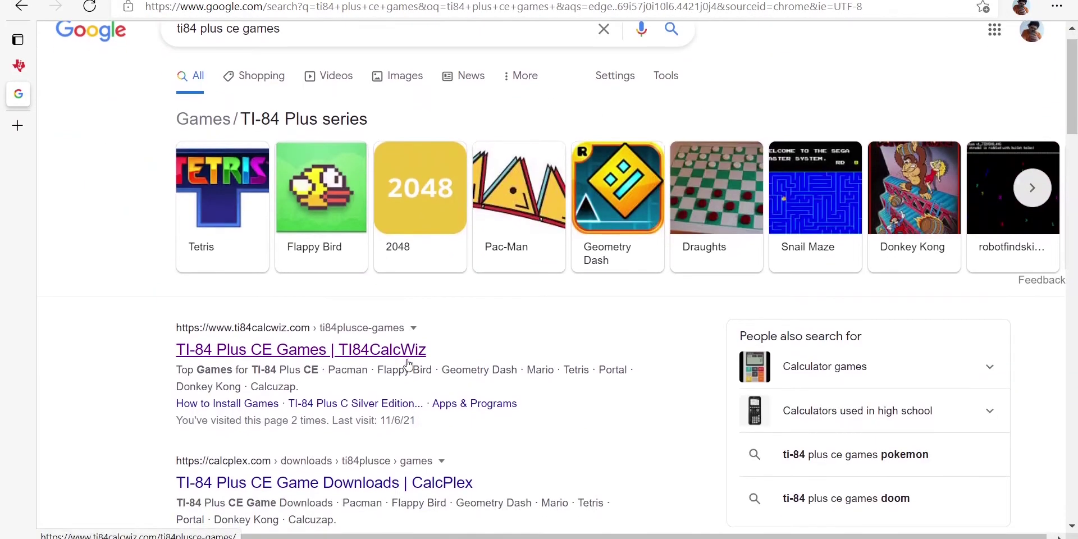
click(271, 358)
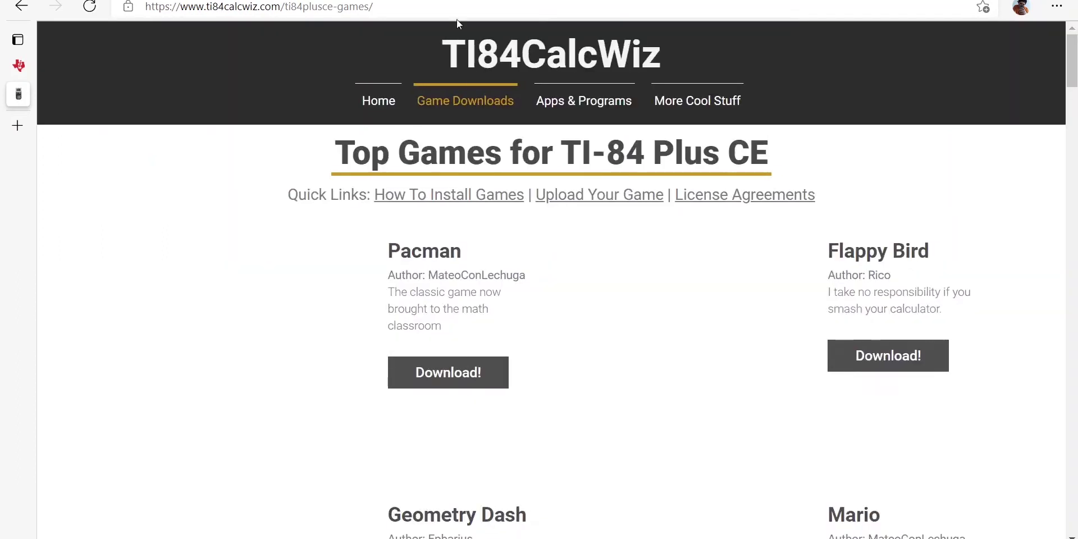
click(442, 6)
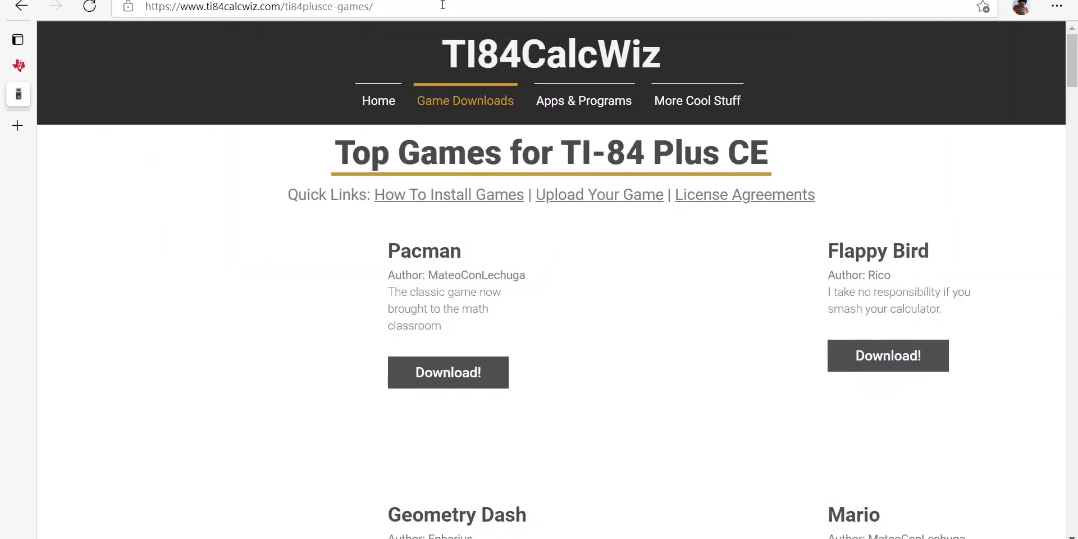
click(442, 5)
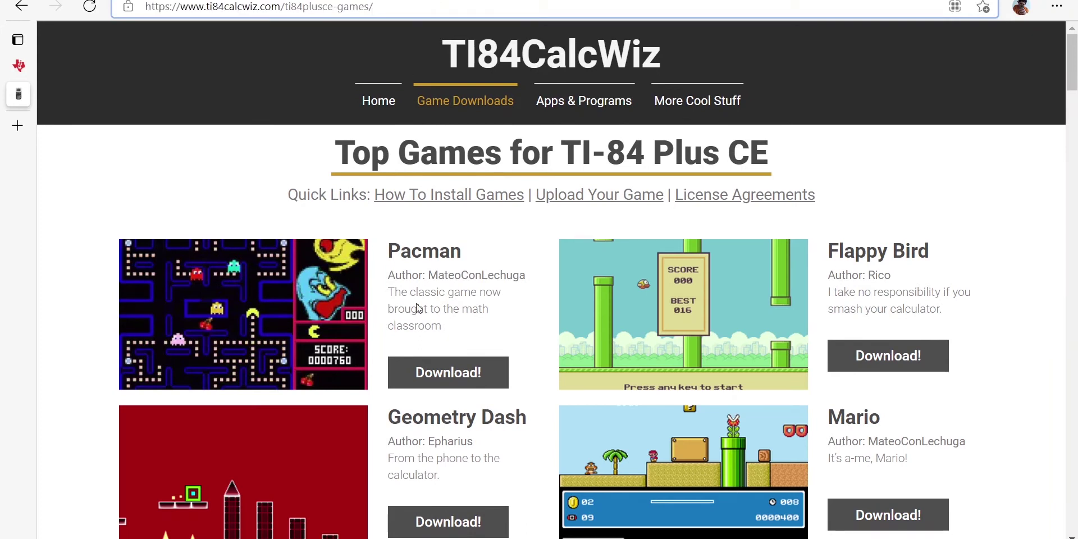
Download the Pacman and Geometry Dash games for the TI-84 Plus CE
click(455, 382)
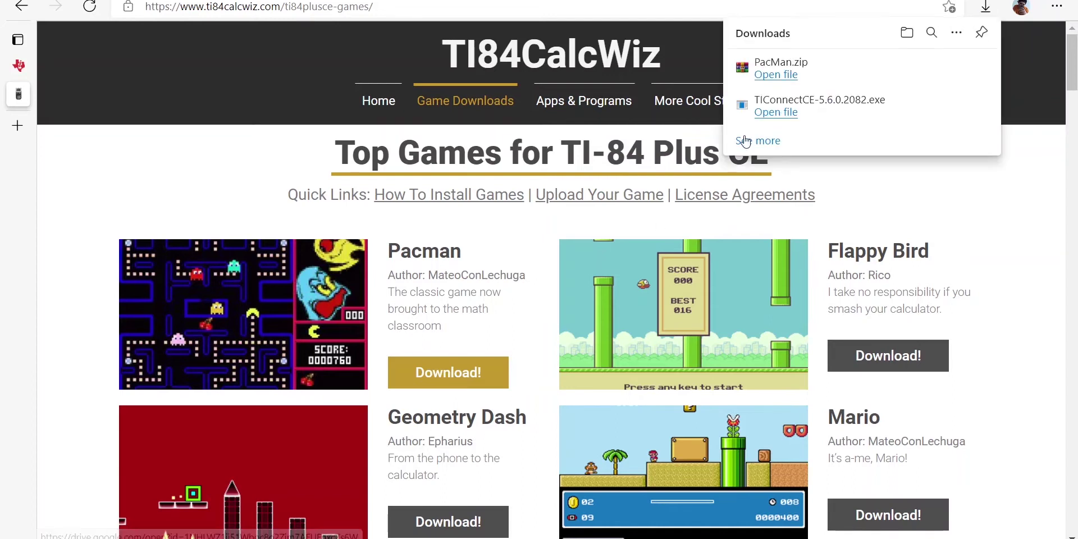
click(460, 523)
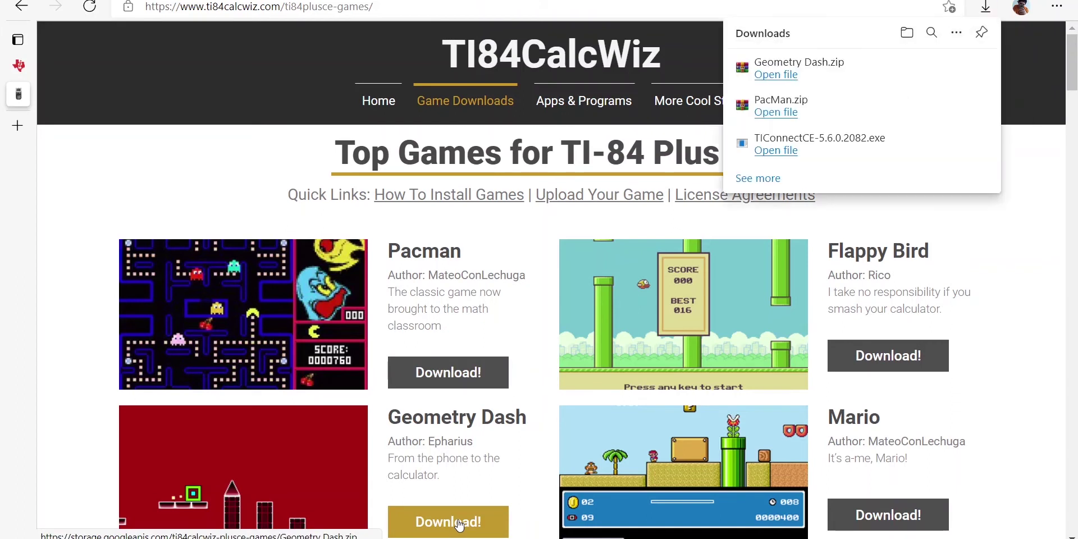
Move the extracted PacMan and Geometry Dash folders from Downloads to the desktop, and minimize the Downloads window
mouse_move(926, 65)
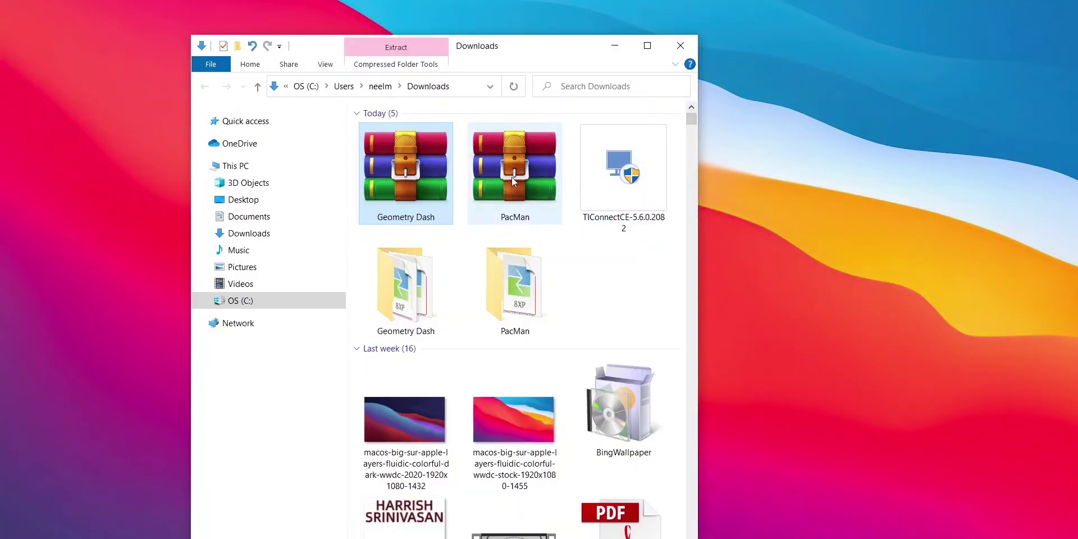
click(514, 286)
drag(514, 287, 93, 79)
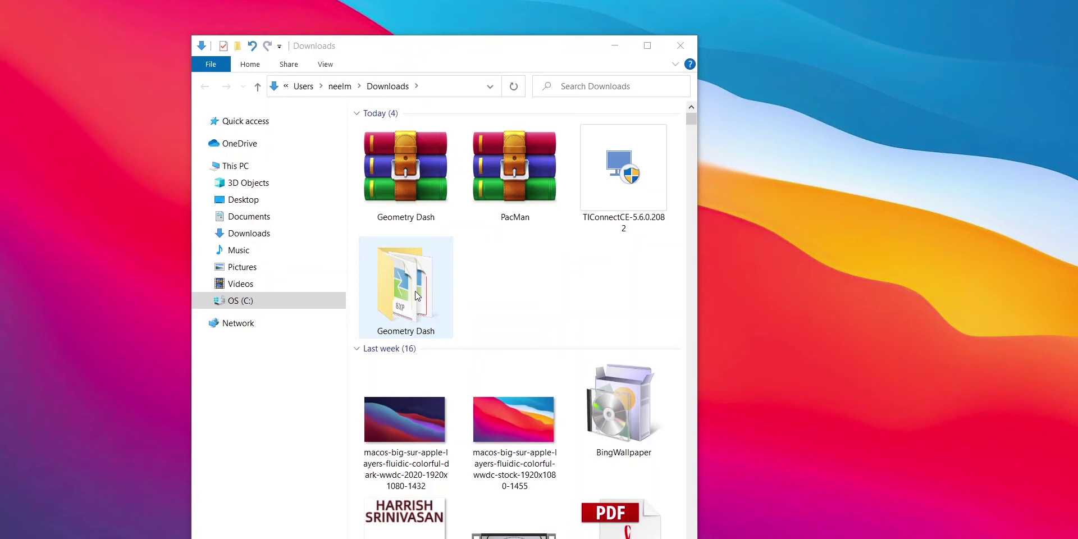
drag(415, 291, 97, 119)
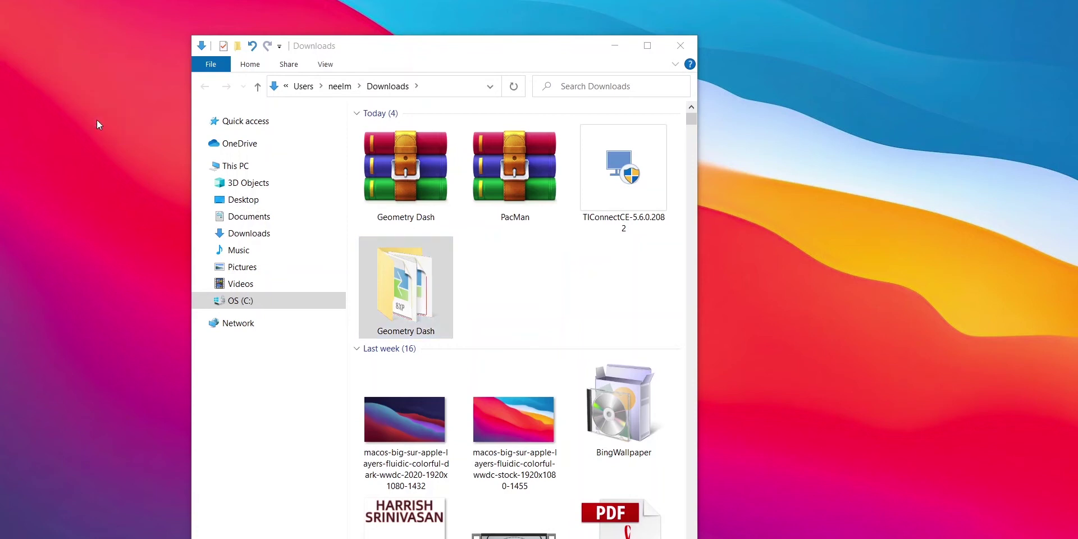
click(615, 45)
Turn on the display of desktop icons
right_click(615, 48)
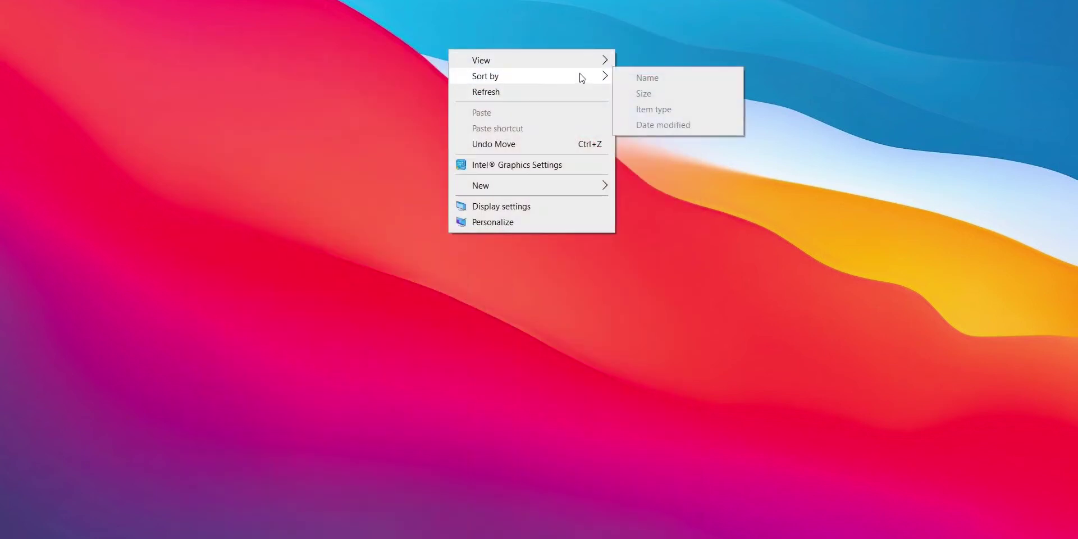
mouse_move(601, 59)
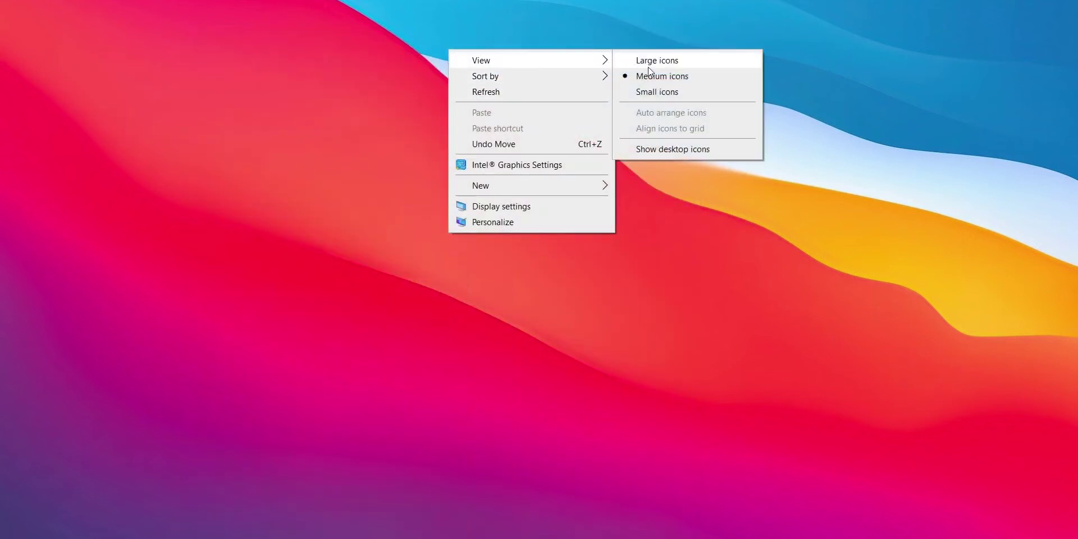
click(674, 148)
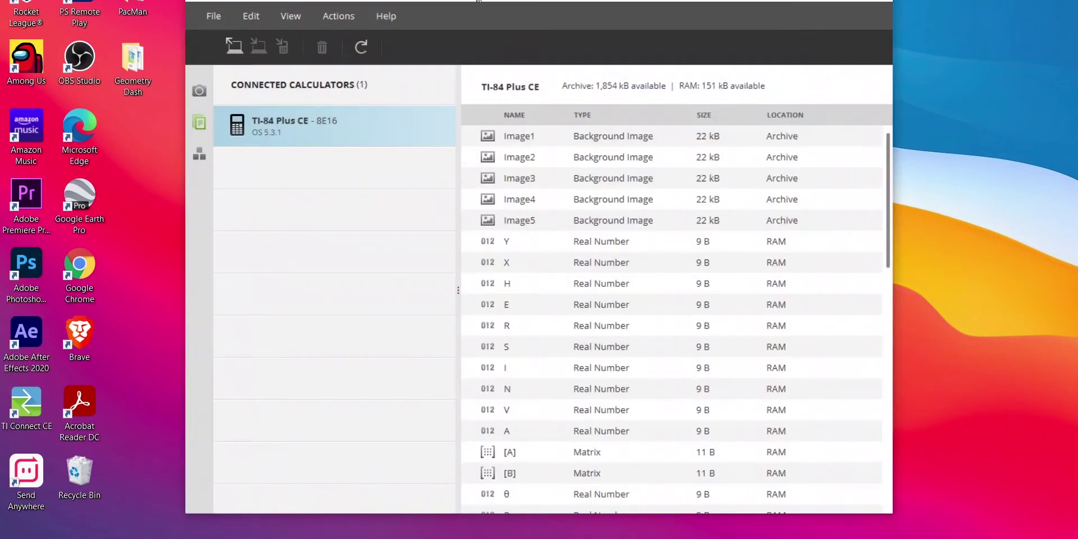
Send PacMan.8xp from the desktop's PacMan folder to the TI-84 Plus CE's RAM and close the folder
drag(478, 0, 581, 4)
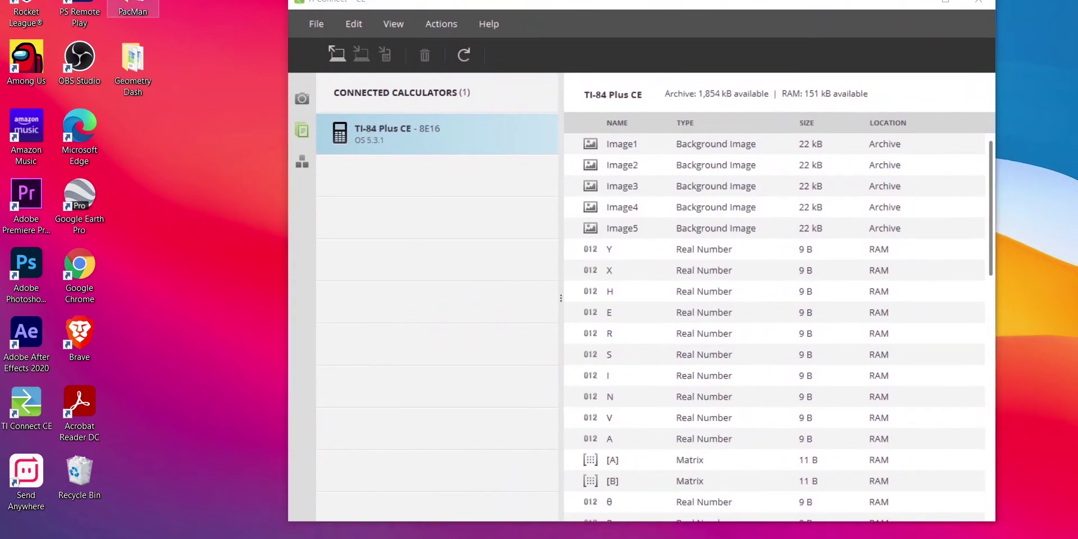
double_click(132, 11)
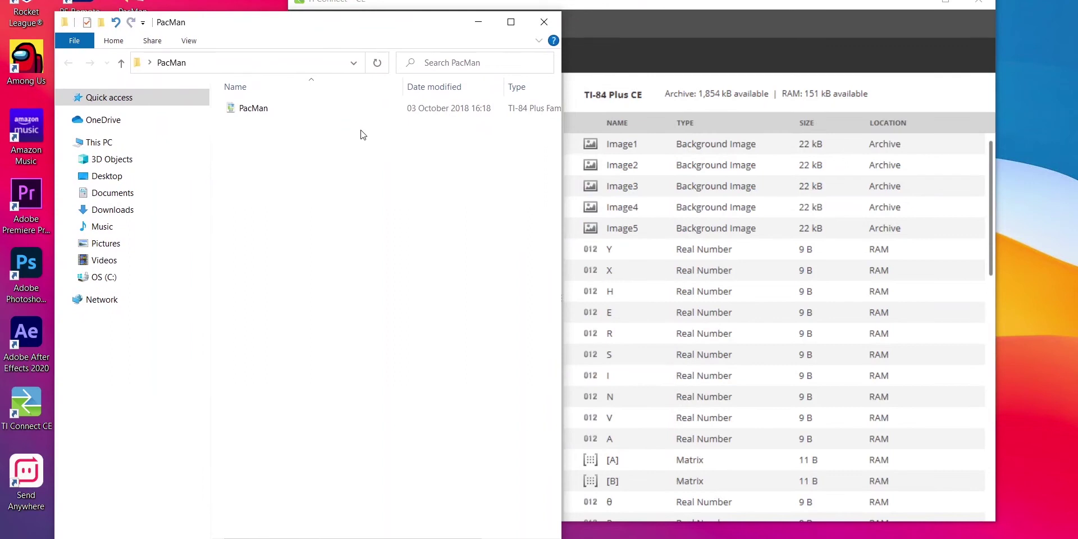
drag(351, 101, 747, 218)
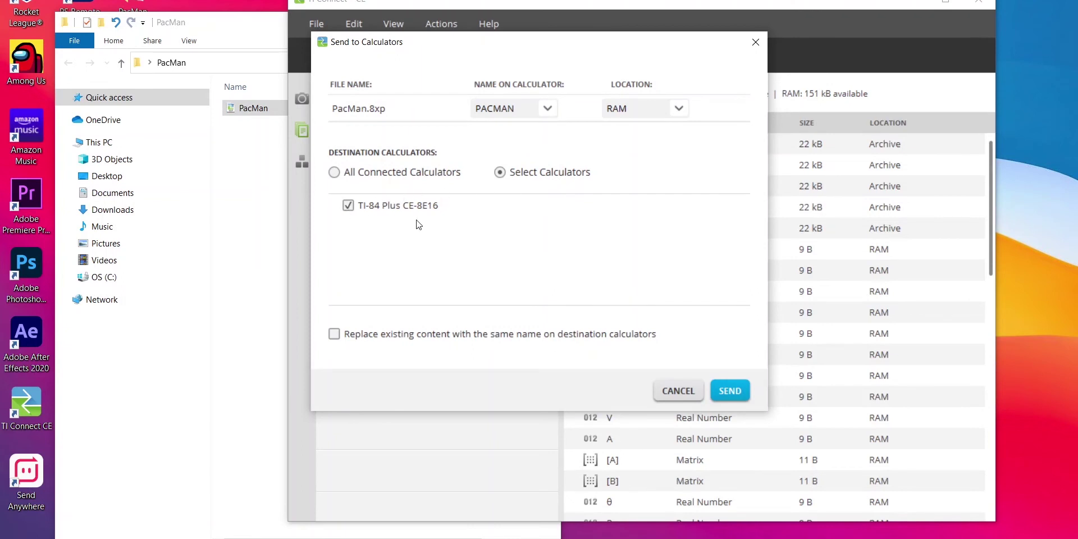
click(720, 392)
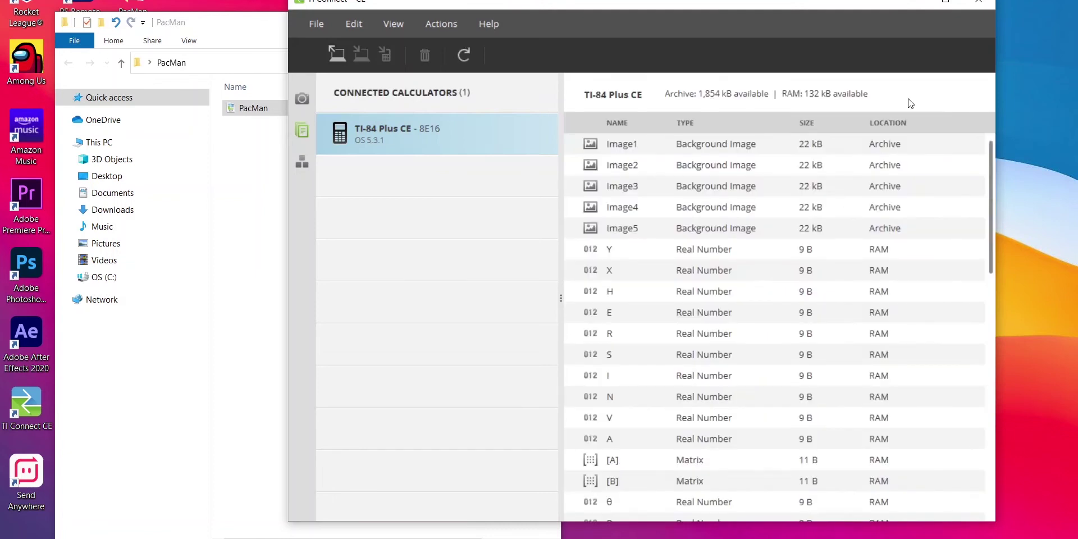
click(218, 28)
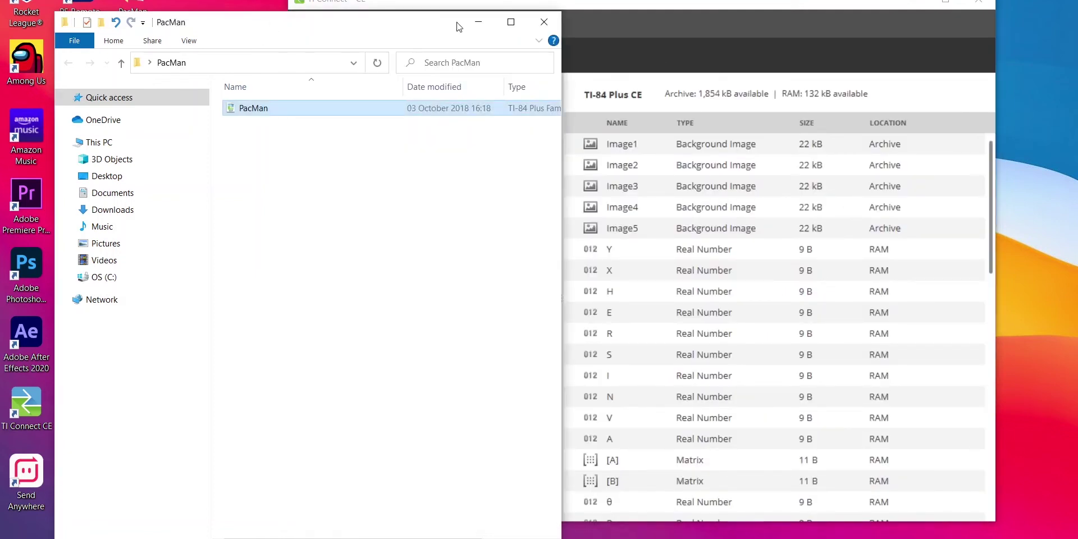
click(543, 23)
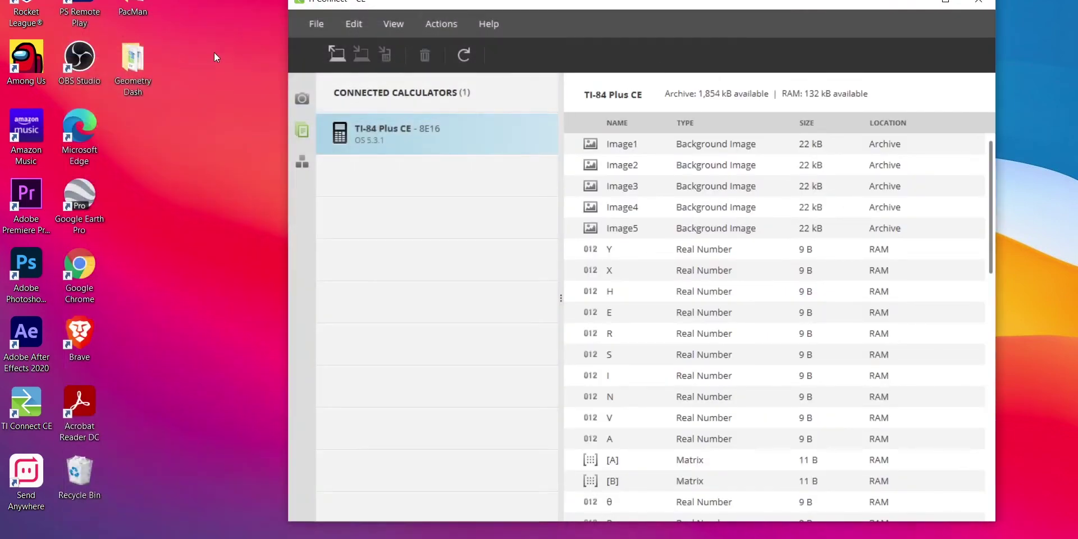
Send all five files in the Geometry Dash folder (AGD, DRY_OUT, GDGrphc, GDMenu, STEREO_MADNESS) to the TI-84 Plus CE
double_click(153, 65)
drag(315, 177, 295, 79)
drag(365, 120, 762, 266)
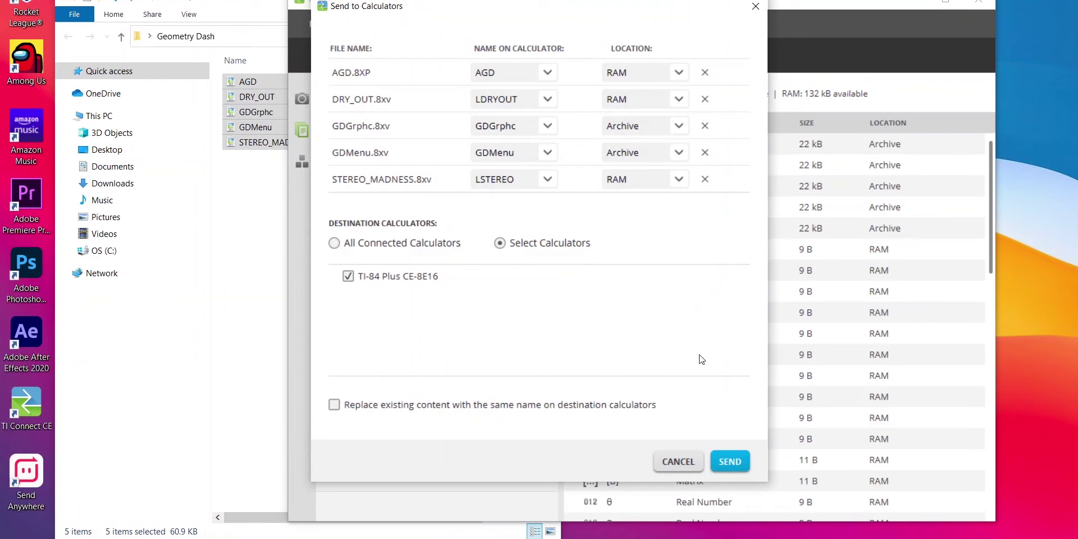
click(731, 459)
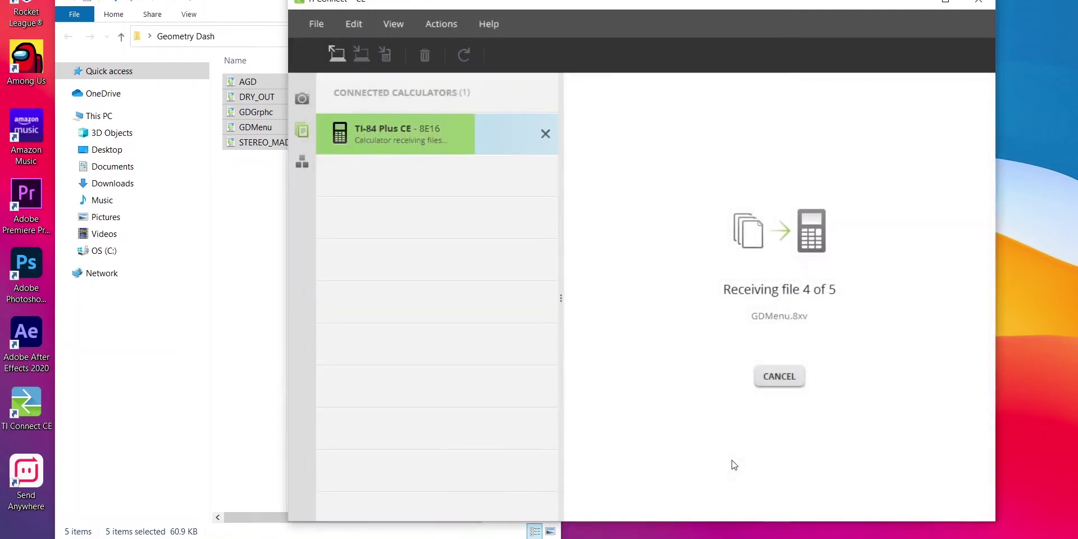